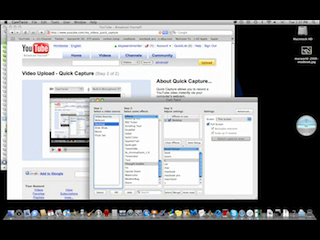
- Drag the CamTwist and effects windows to the top right over the upload page
{"action": "left_click_drag", "start_coordinate": [173, 99], "coordinate": [220, 75]}
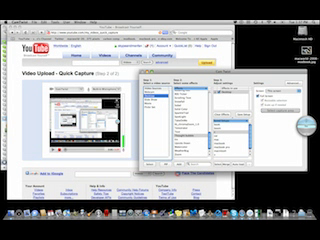
{"action": "left_click_drag", "start_coordinate": [220, 70], "coordinate": [120, 64]}
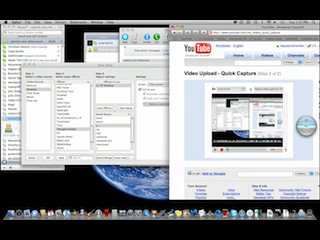
{"action": "left_click_drag", "start_coordinate": [80, 68], "coordinate": [230, 30]}
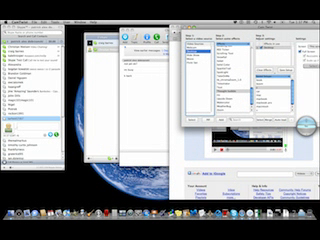
- Place the Skype chat window at the middle left of the screen
{"action": "left_click_drag", "start_coordinate": [130, 33], "coordinate": [105, 207]}
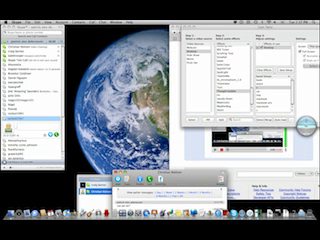
{"action": "mouse_move", "coordinate": [105, 178]}
{"action": "left_mouse_down"}
{"action": "mouse_move", "coordinate": [110, 78]}
{"action": "mouse_move", "coordinate": [60, 34]}
{"action": "left_mouse_up"}
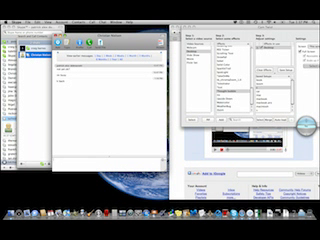